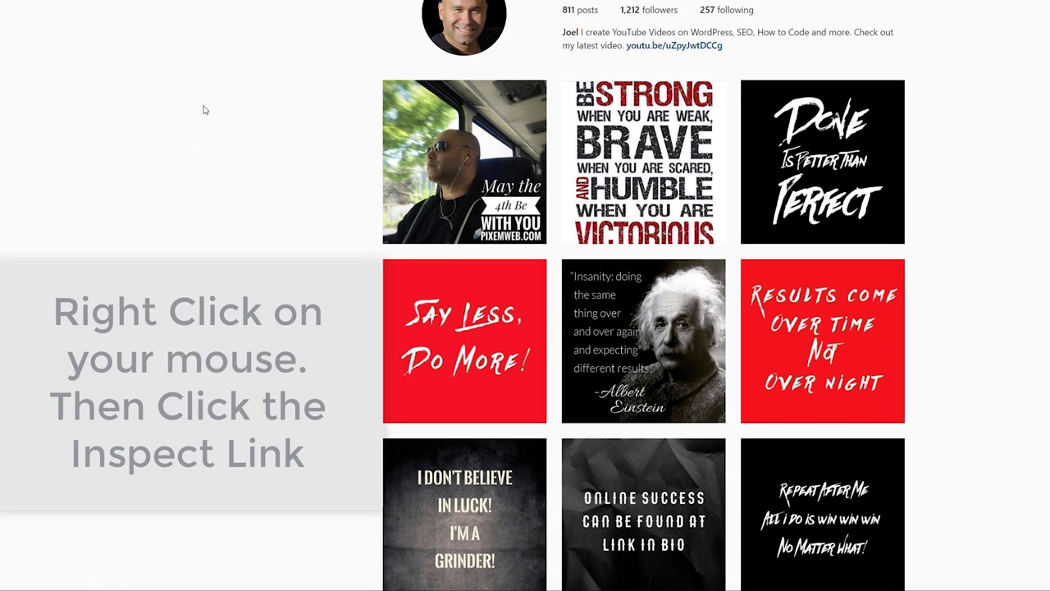
- Open Chrome DevTools on the Instagram profile, enlarge the page pane, and reactivate the responsive mobile view. Dismiss the open-in-app prompt
right_click(205, 109)
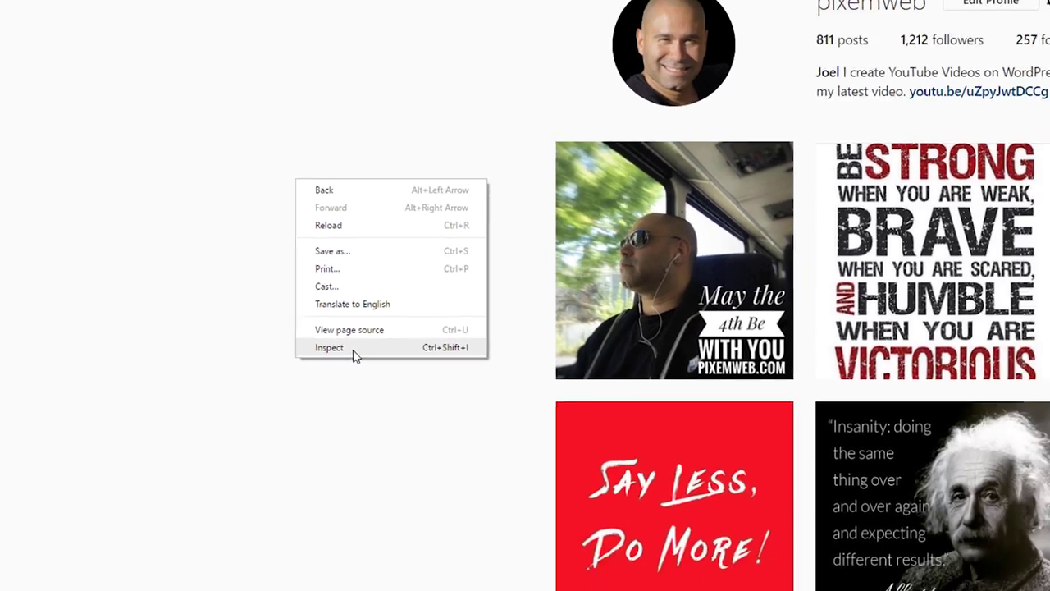
click(413, 373)
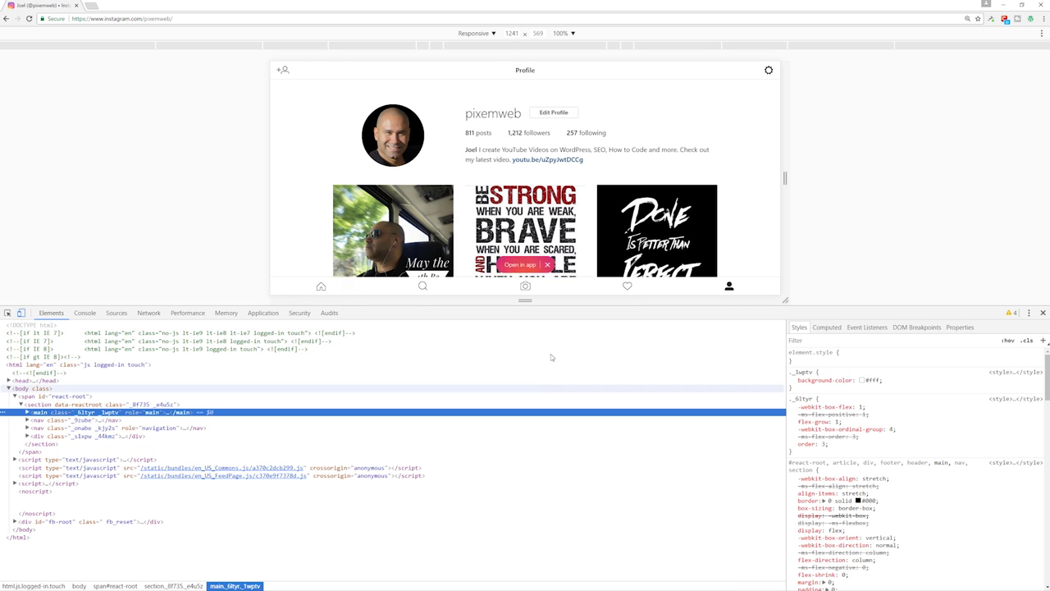
drag(499, 328, 488, 556)
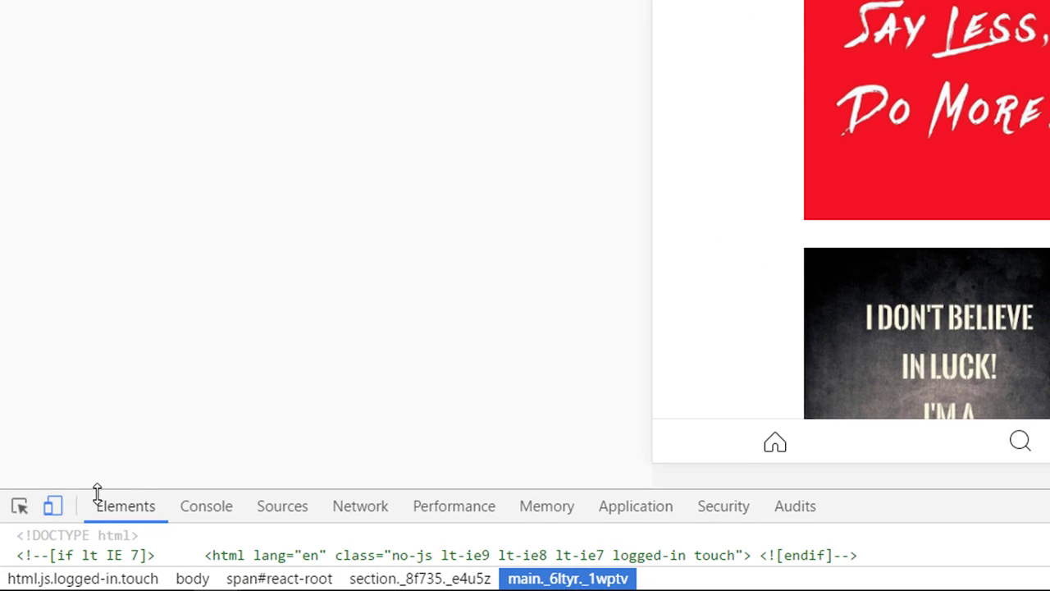
click(44, 519)
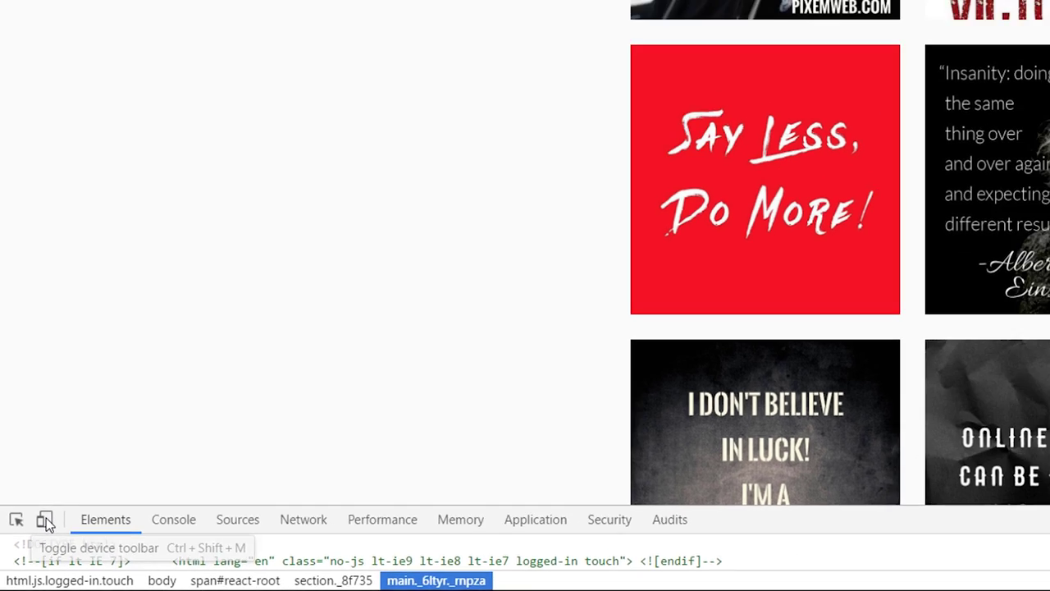
click(53, 506)
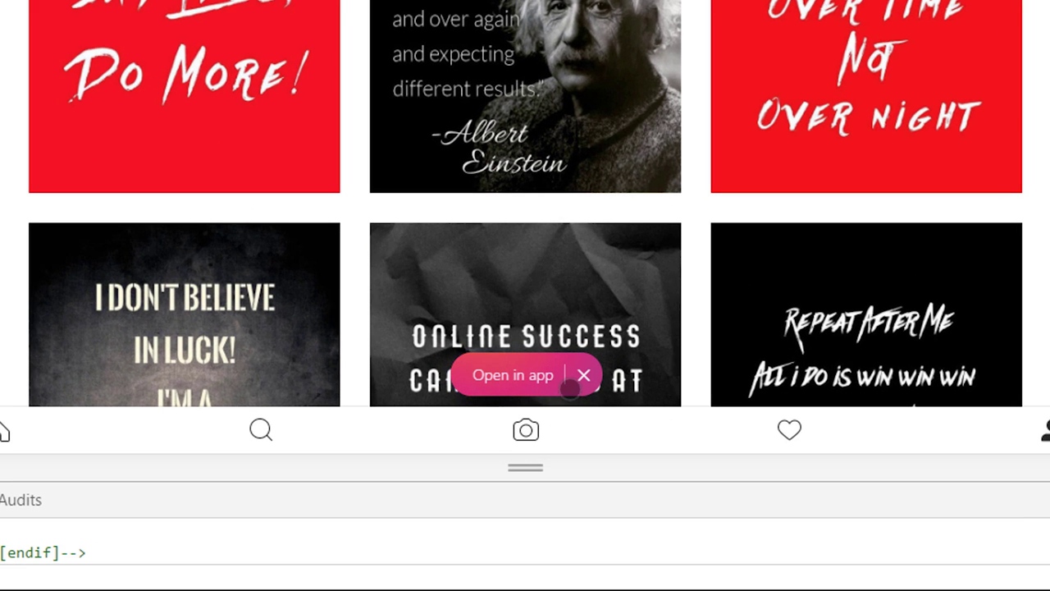
click(585, 376)
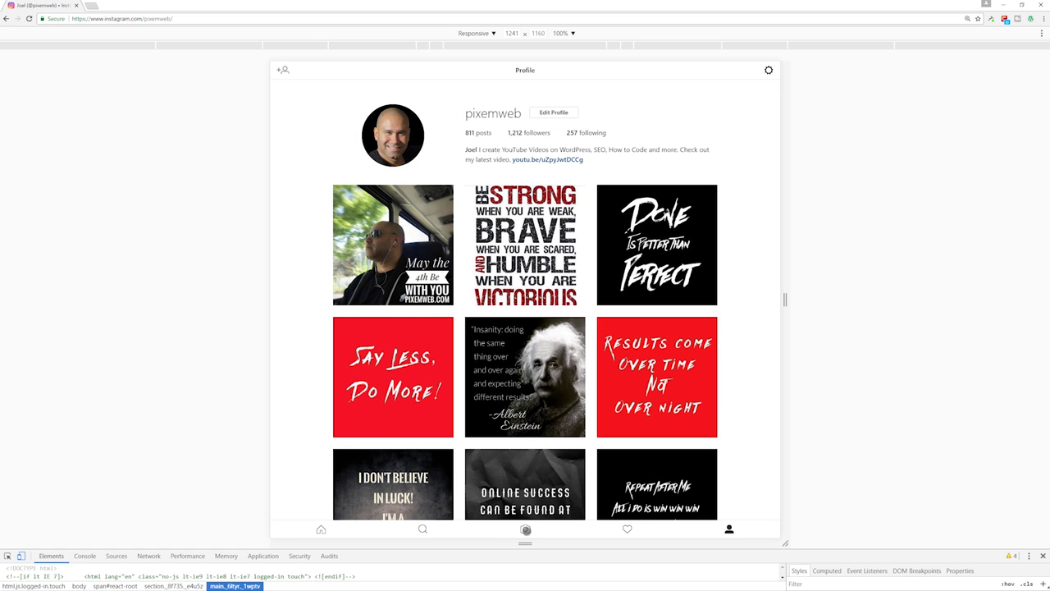
- Start a new post from instagram1.jpg and advance past cropping to the caption step
click(526, 529)
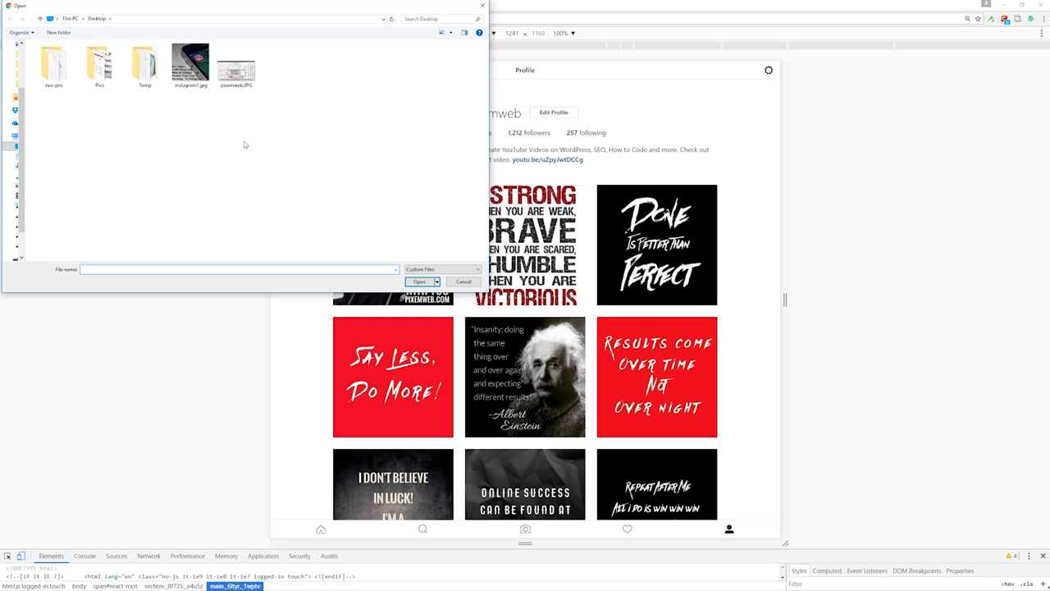
click(191, 66)
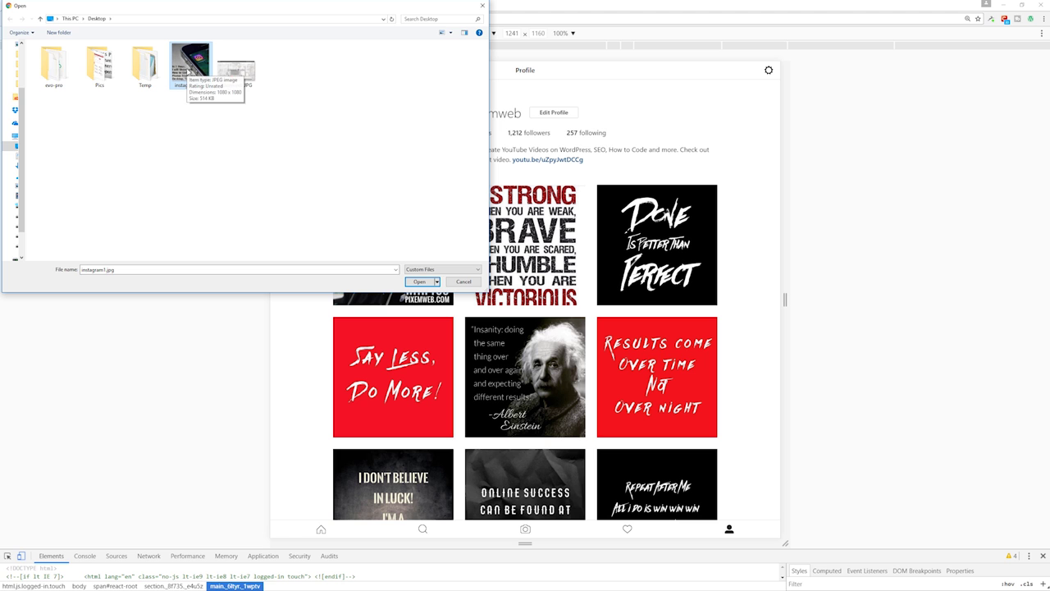
click(421, 282)
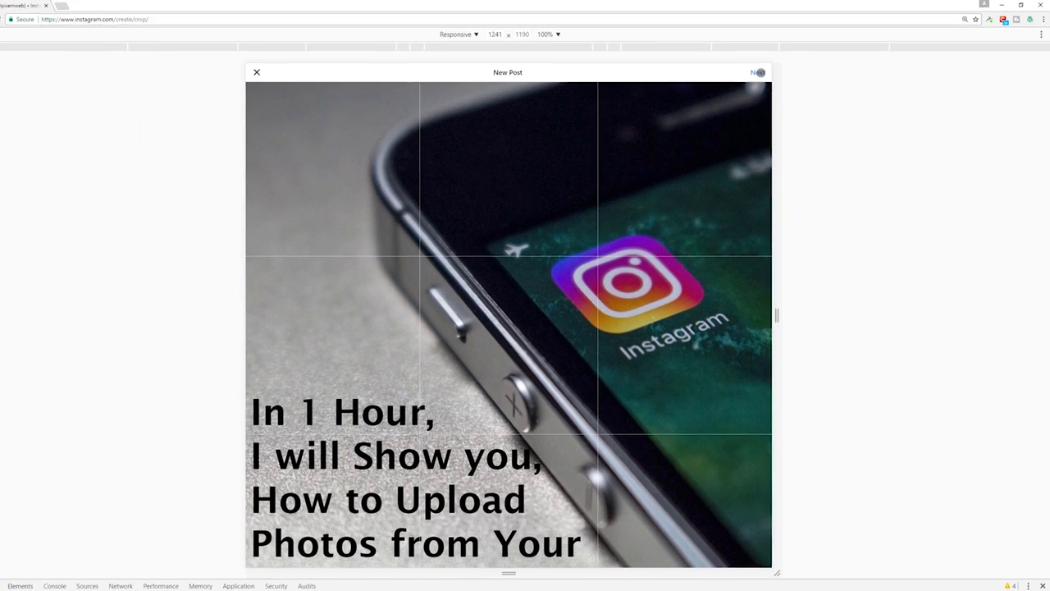
click(643, 101)
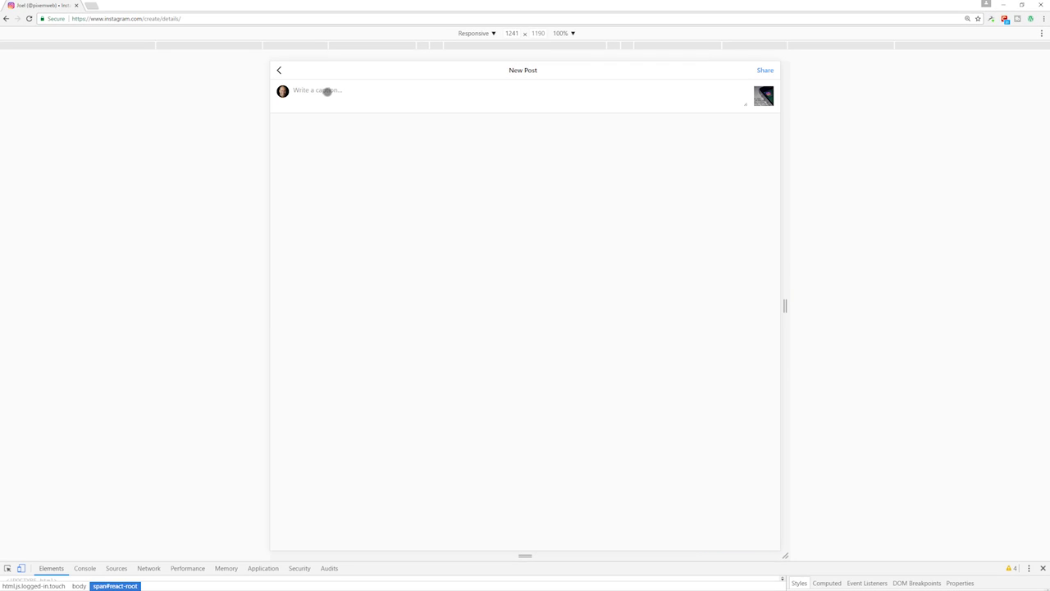
- Write the caption starting 'In about 1 hour…', paste the hashtags, and share the post
text(In about 1 hour)
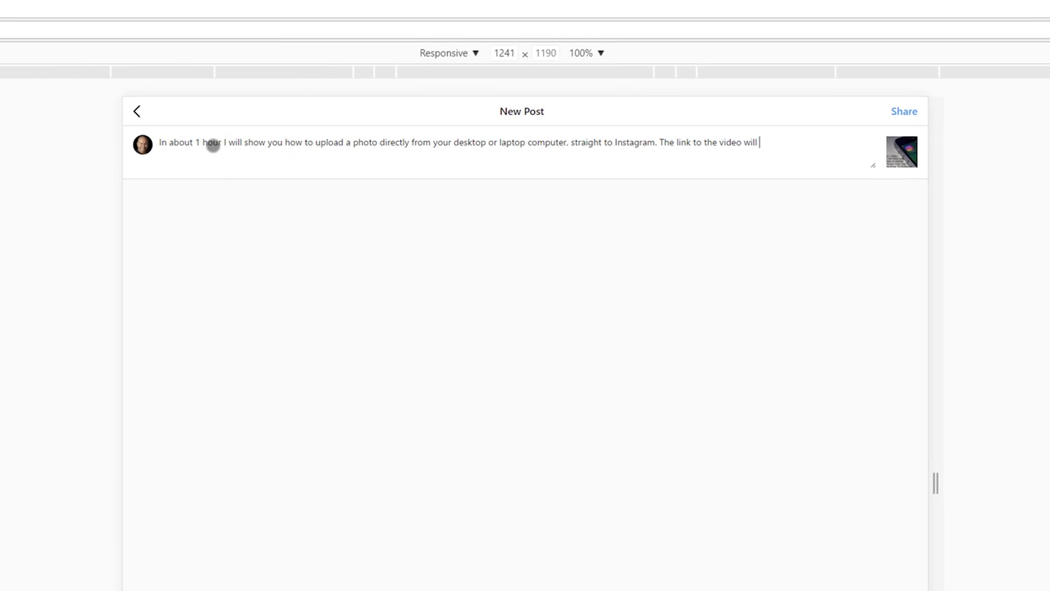
text(be in my bio section.)
key(ctrl+v)
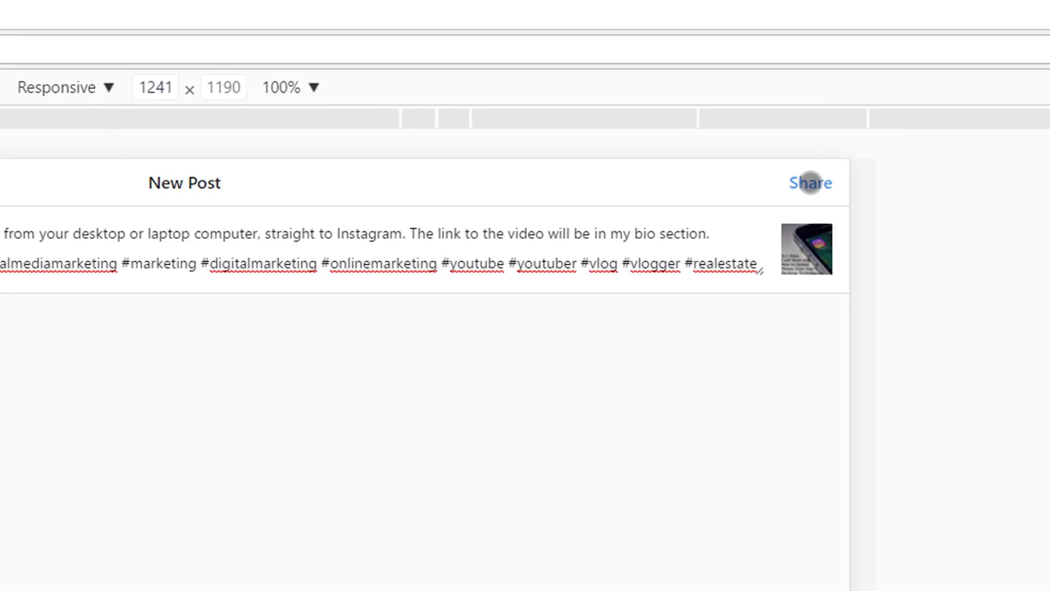
click(811, 183)
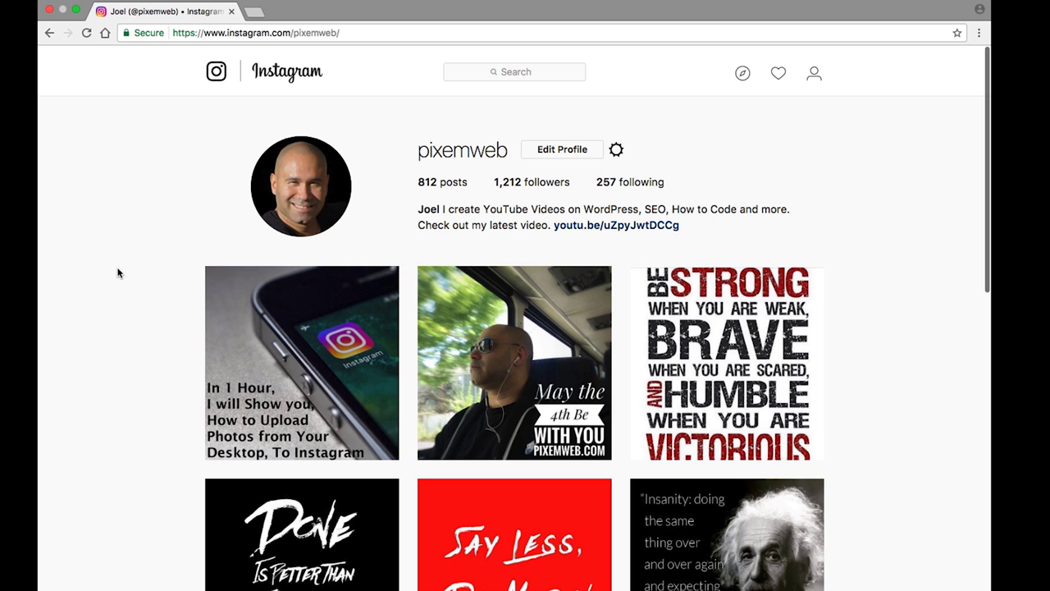
- Open Chrome DevTools again and re-enable the responsive mobile view of Instagram
right_click(132, 320)
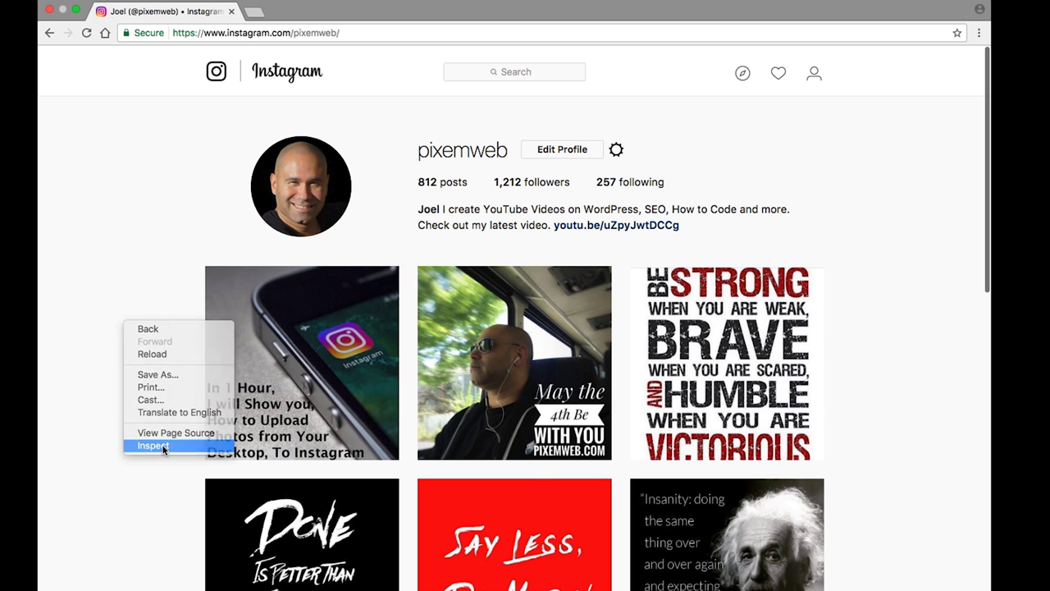
click(162, 445)
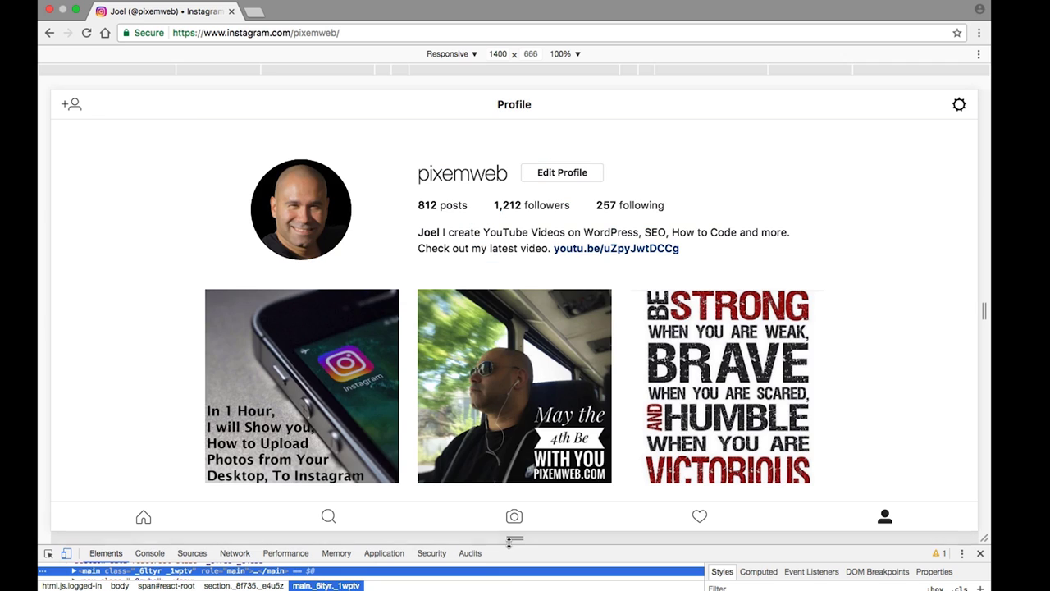
click(67, 553)
click(66, 553)
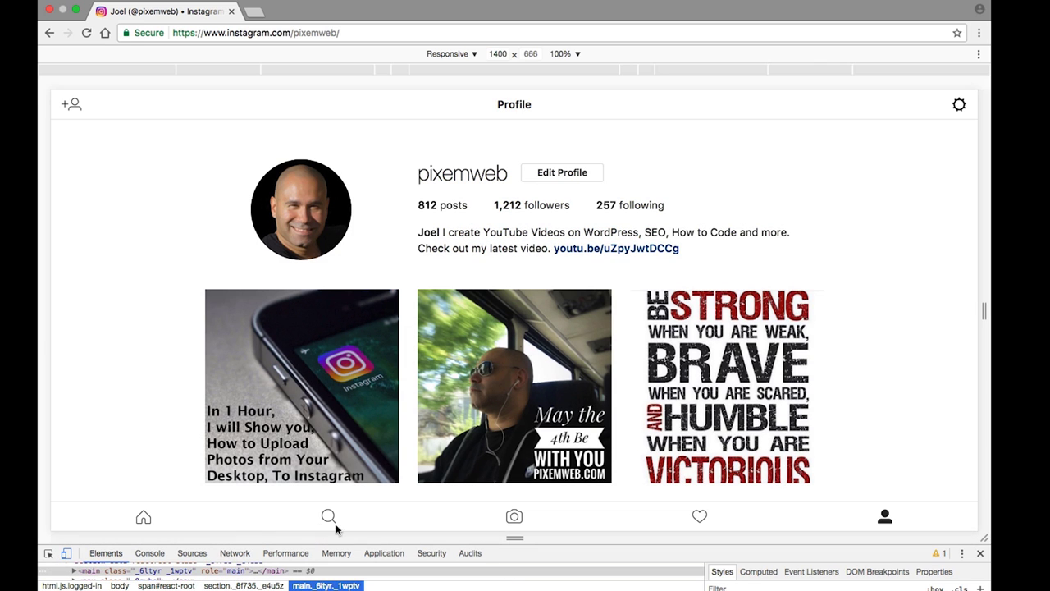
- Load instagram2.jpg into a new post, dismissing the open-in-app banner, and continue to captioning
click(515, 518)
click(399, 58)
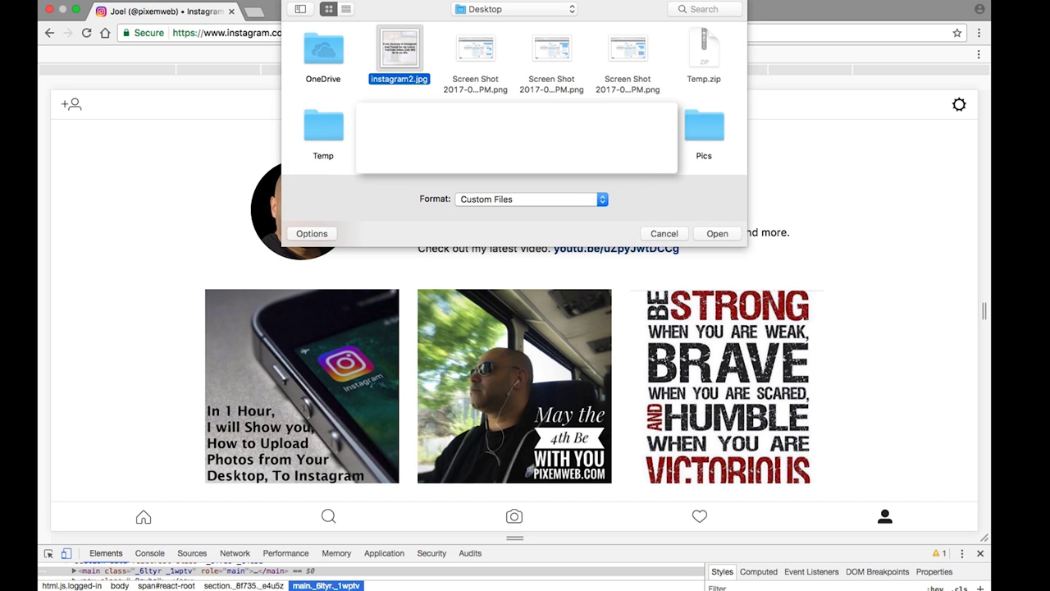
click(717, 235)
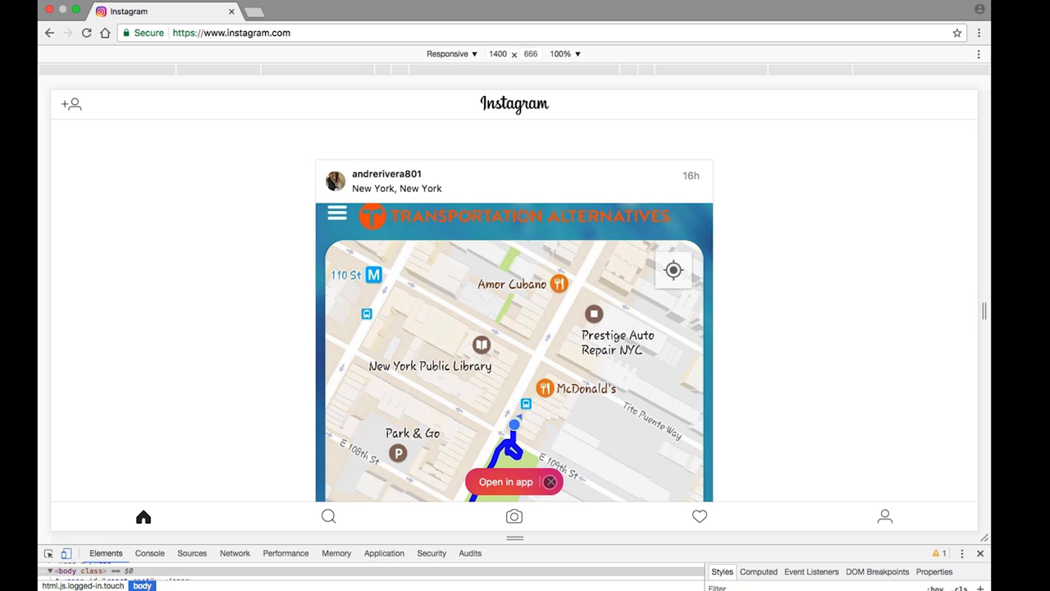
click(550, 481)
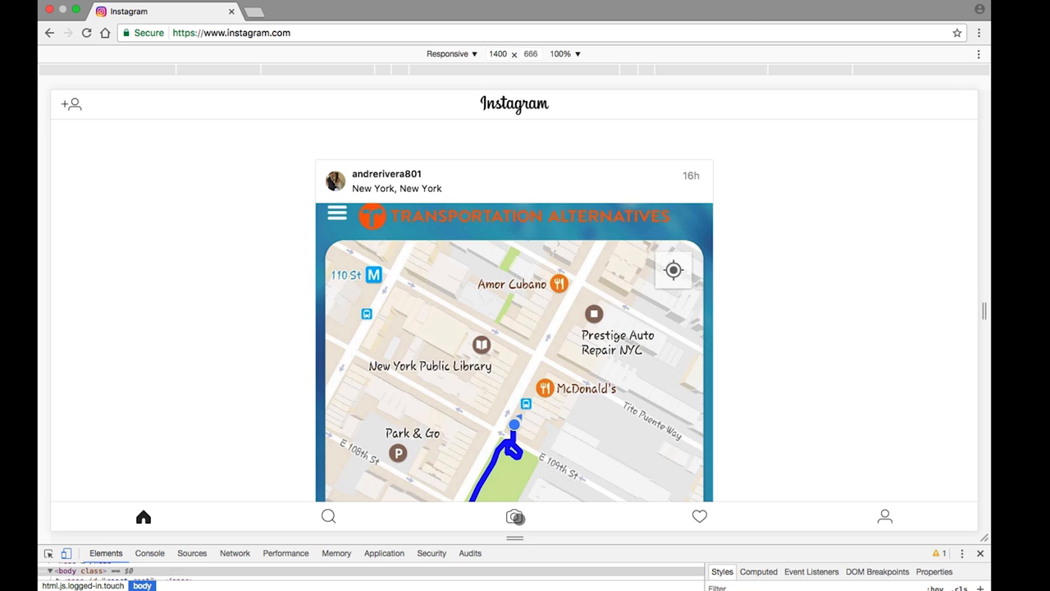
click(515, 518)
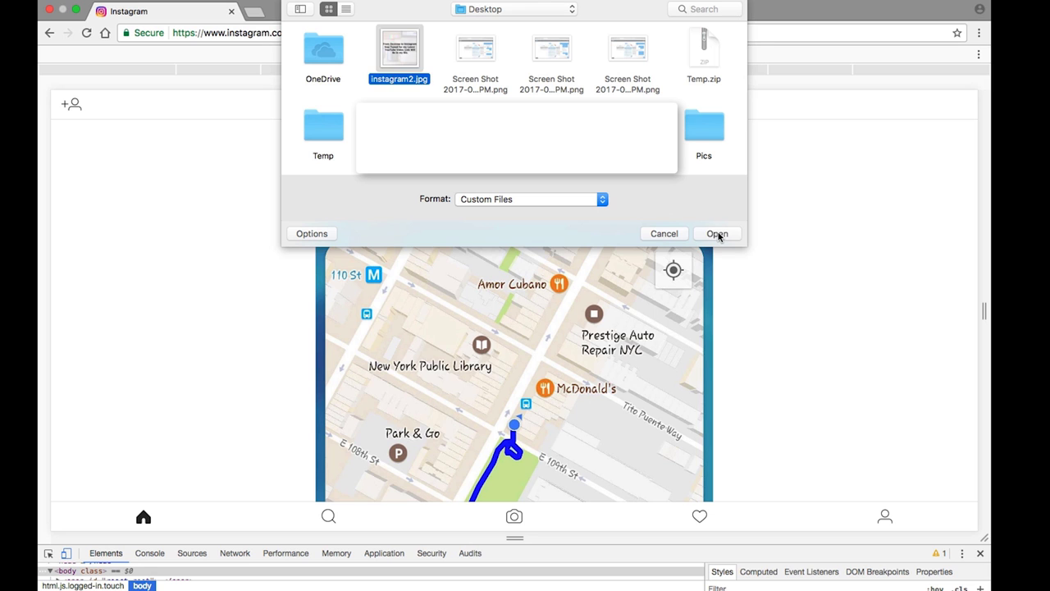
click(717, 235)
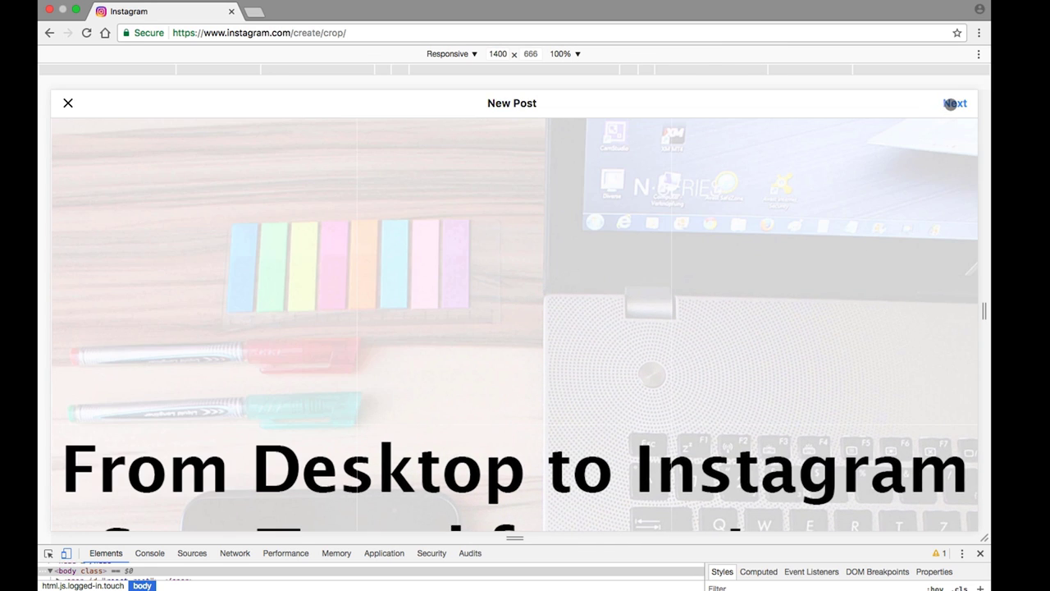
click(954, 103)
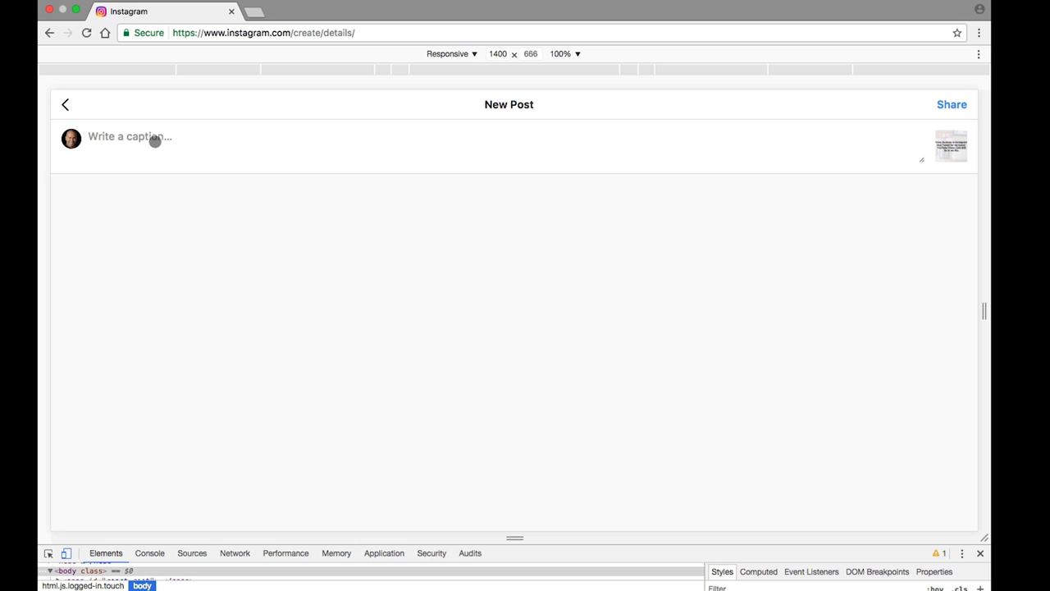
- Copy the entire caption and hashtag draft from Atom and return to Chrome
key(ctrl+Left)
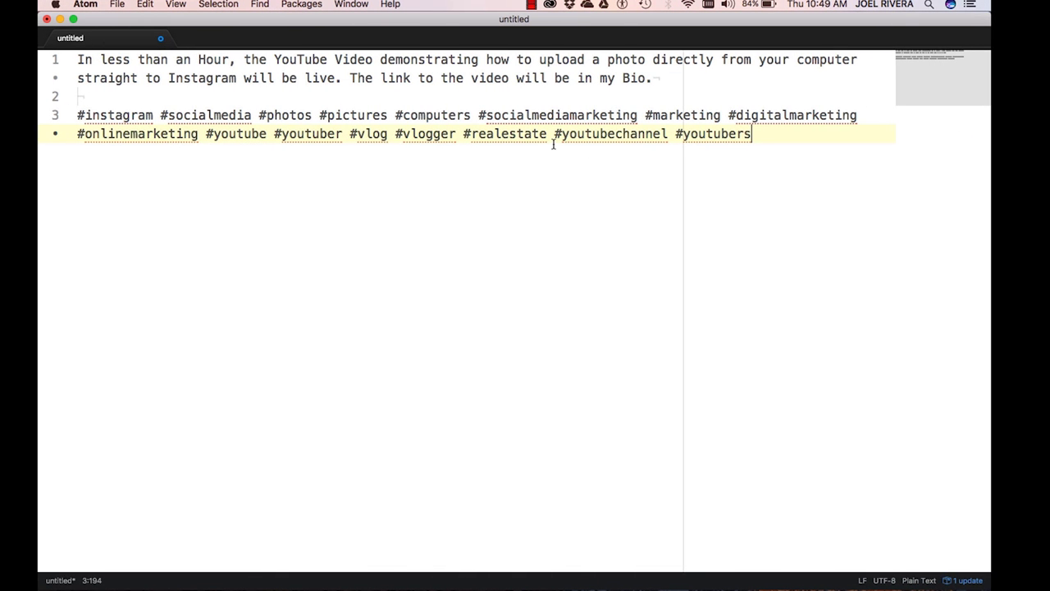
key(super+a)
key(super+c)
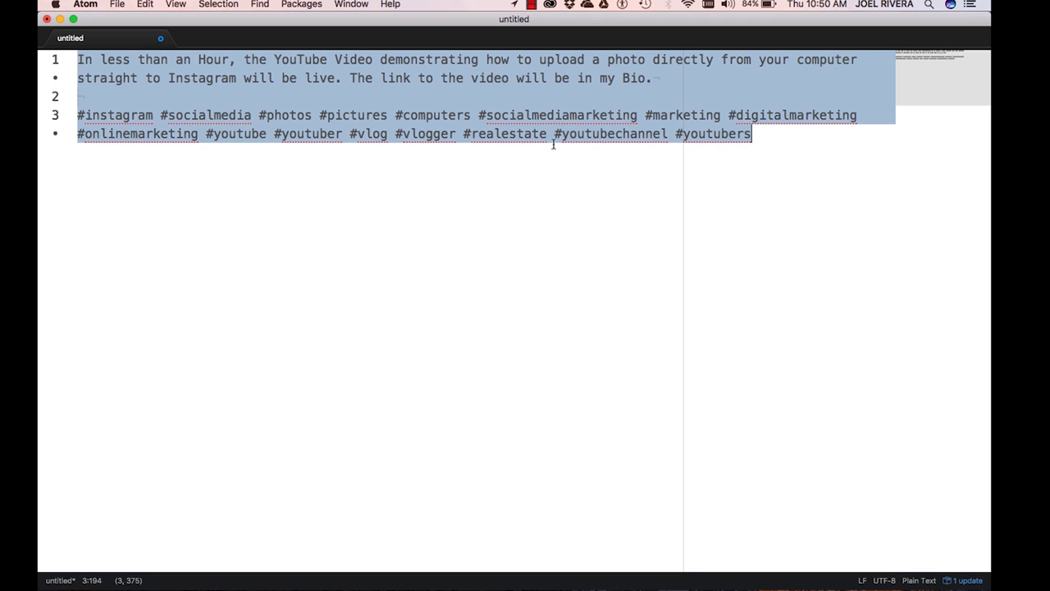
key(super+Tab)
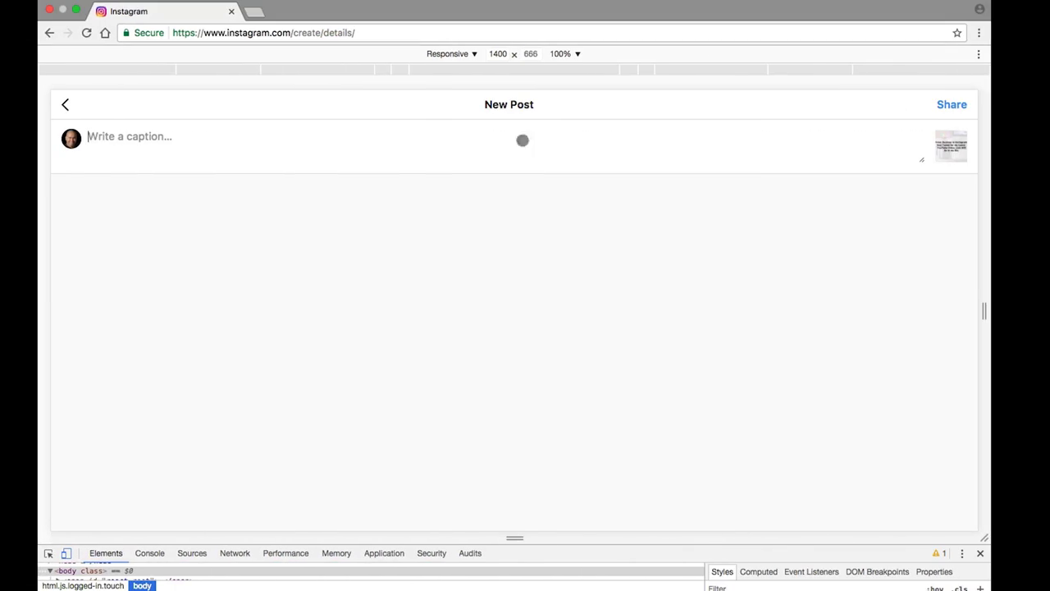
- Paste the copied caption and hashtags into the caption box and share the post
click(169, 140)
key(super+v)
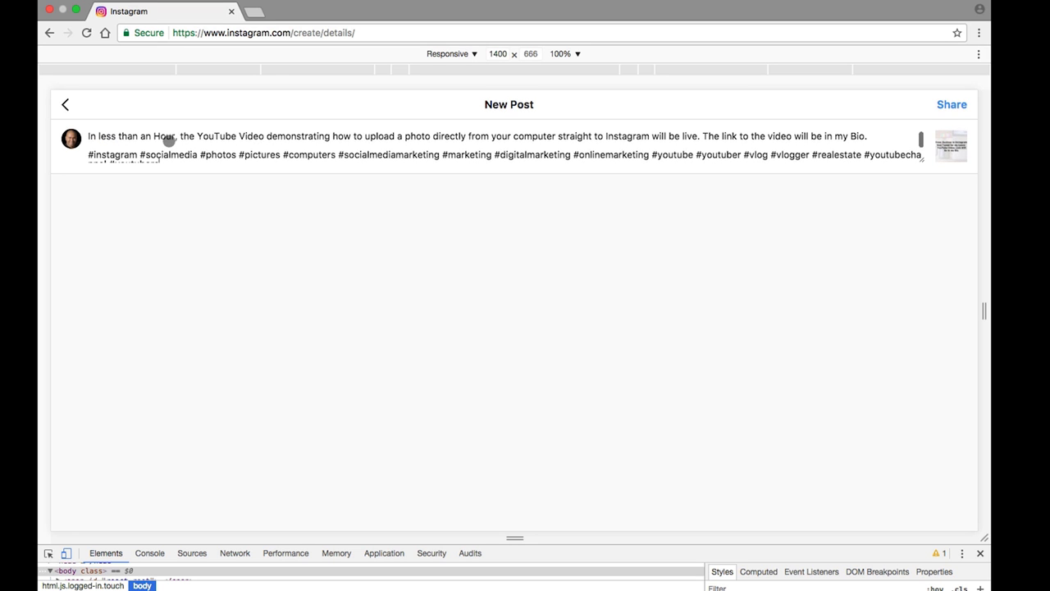
click(951, 104)
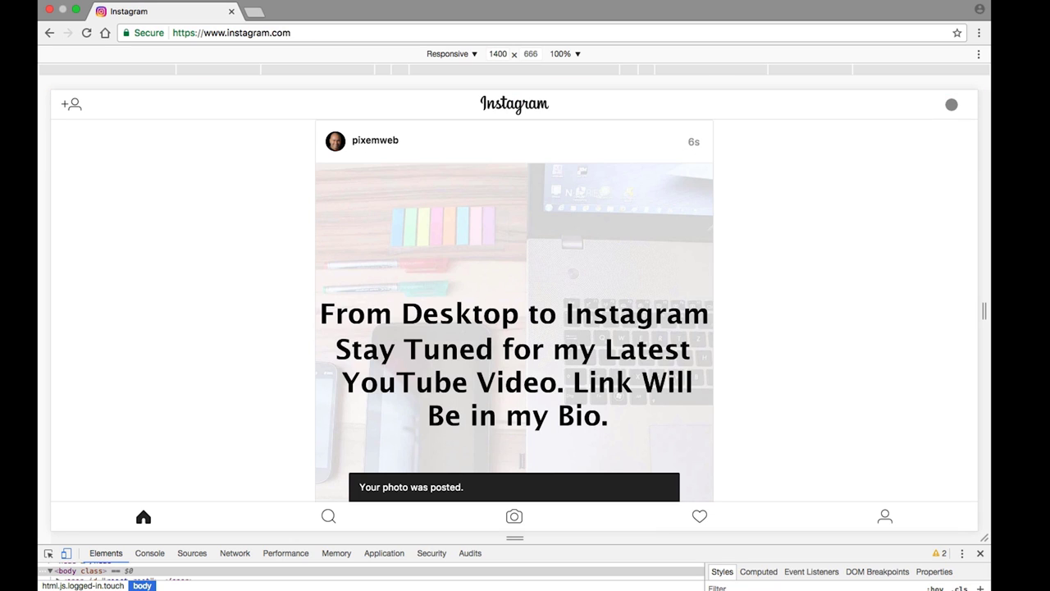